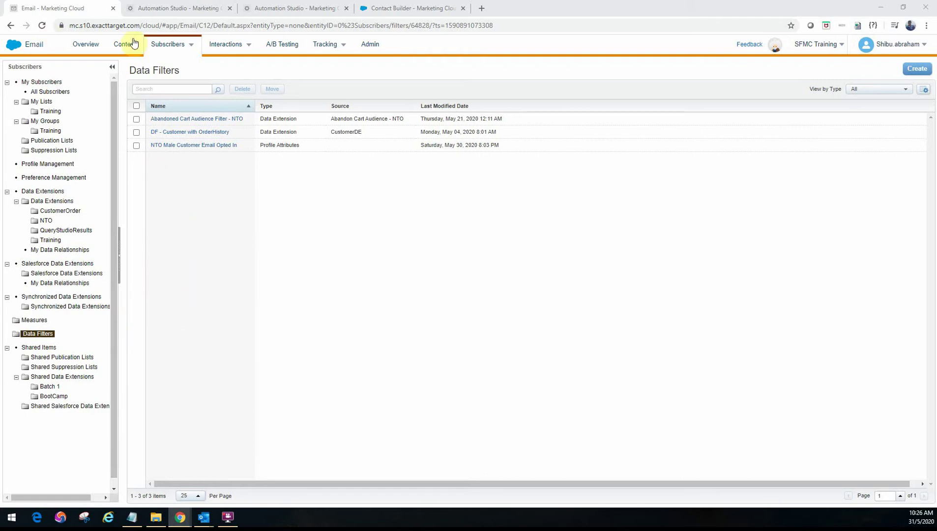
# Step: Examine the DF - Customer with OrderHistory data filter's criteria and available data relationship fields without saving, and return to the Data Filters list
pyautogui.moveTo(187, 50)
pyautogui.click(202, 131)
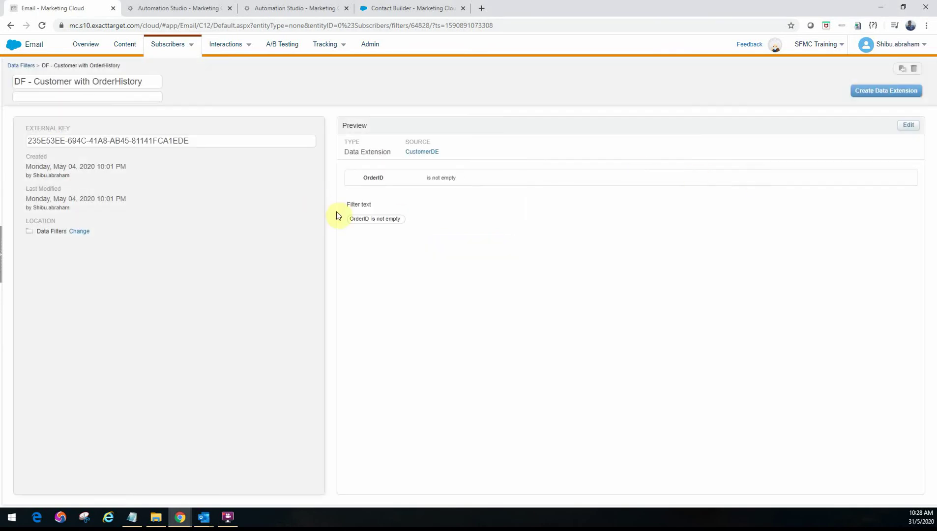
pyautogui.click(908, 125)
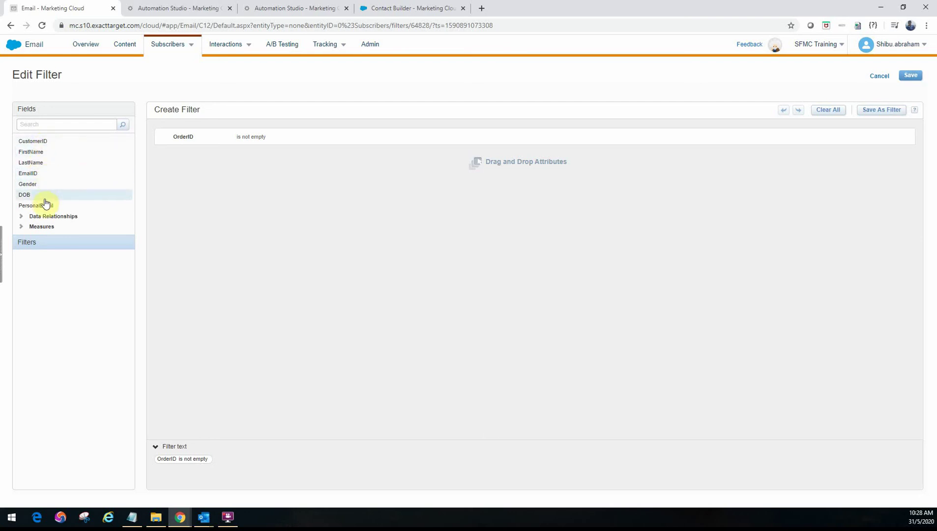
pyautogui.click(20, 216)
pyautogui.click(32, 227)
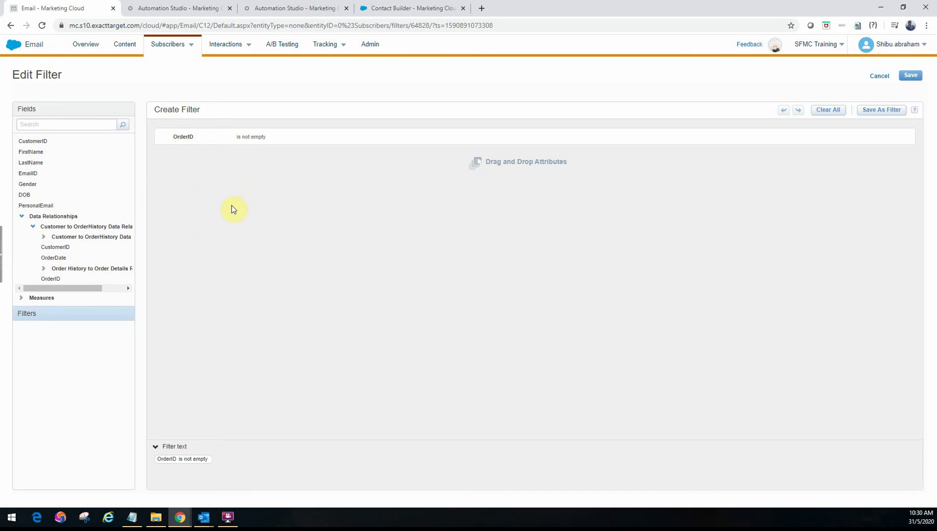
pyautogui.click(878, 76)
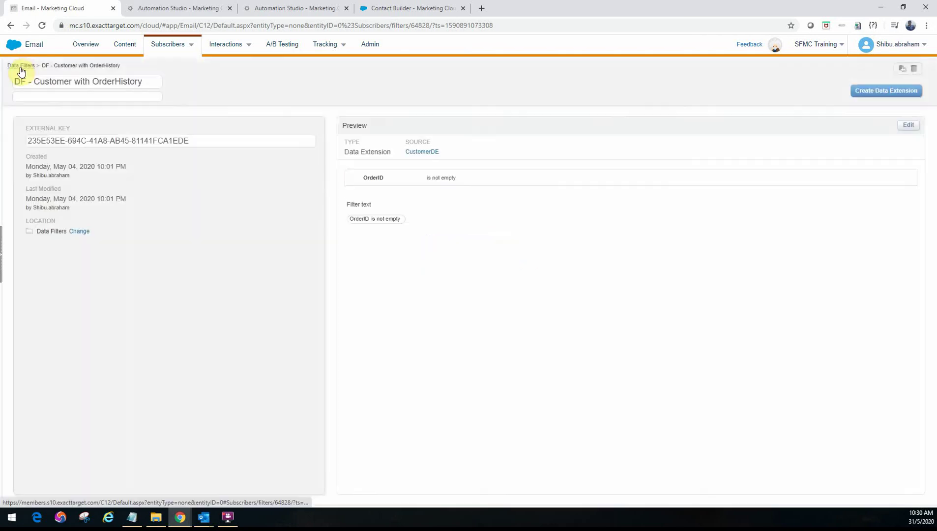
pyautogui.click(21, 66)
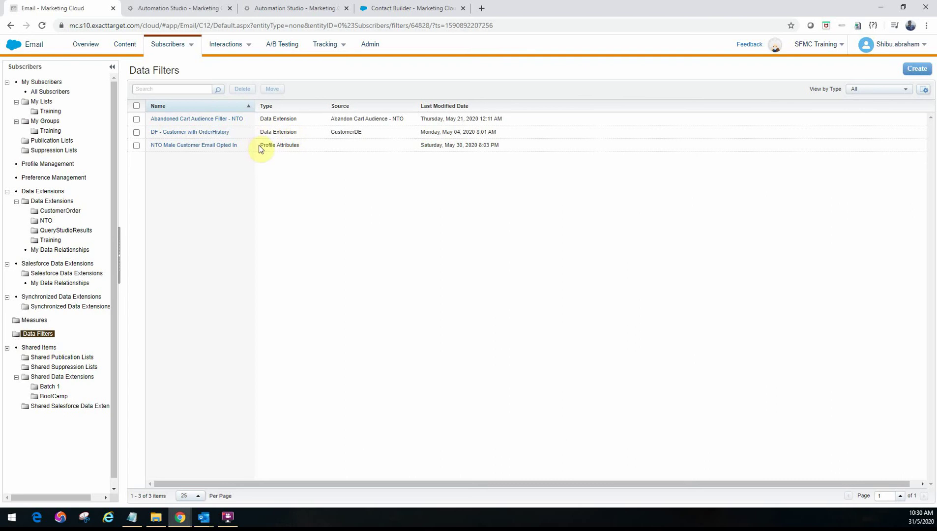
# Step: Review the type and criteria of the NTO Male Customer Email Opted In data filter and return to the list
pyautogui.moveTo(261, 146); pyautogui.dragTo(298, 146)
pyautogui.click(193, 146)
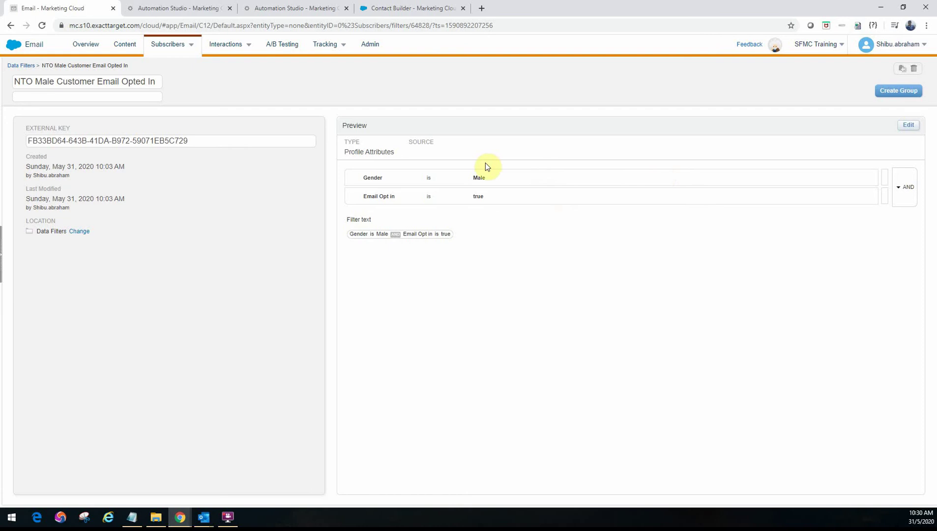
pyautogui.click(17, 66)
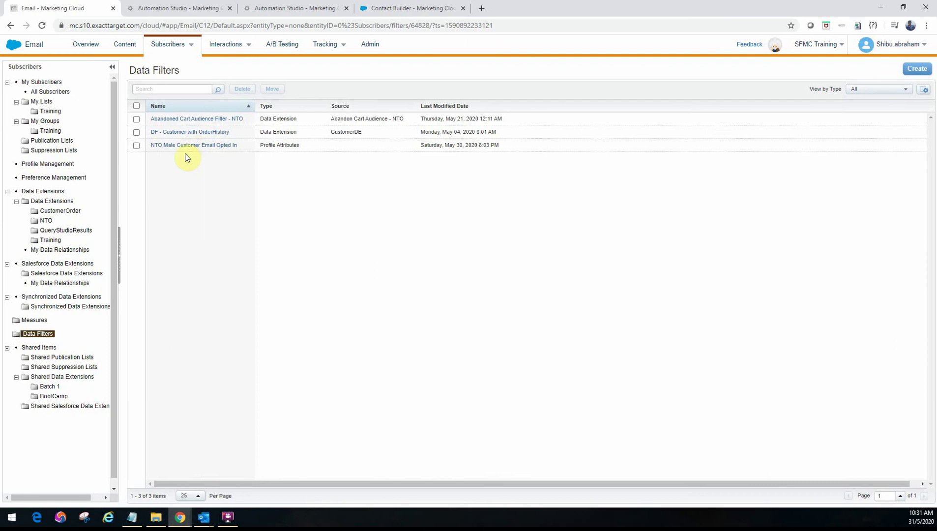
# Step: Switch to Automation Studio and start creating a new Filter activity
pyautogui.click(155, 9)
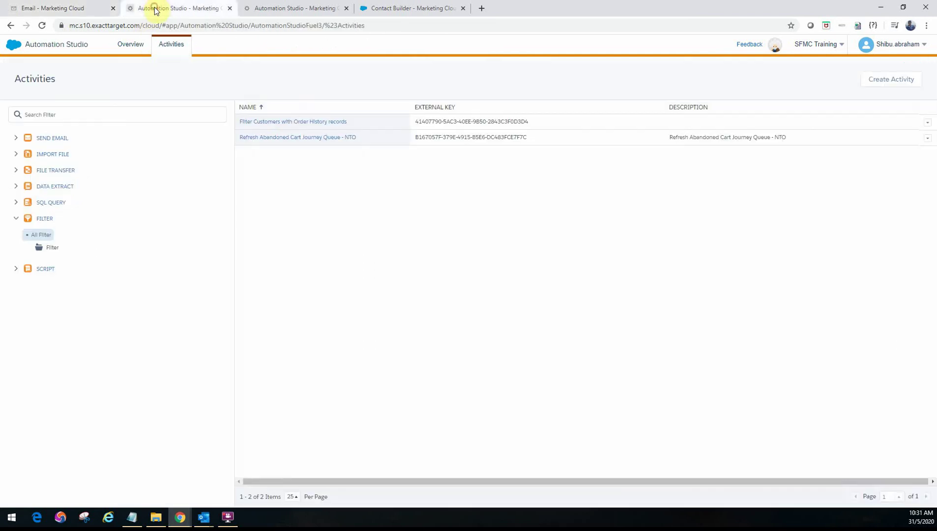
pyautogui.click(883, 85)
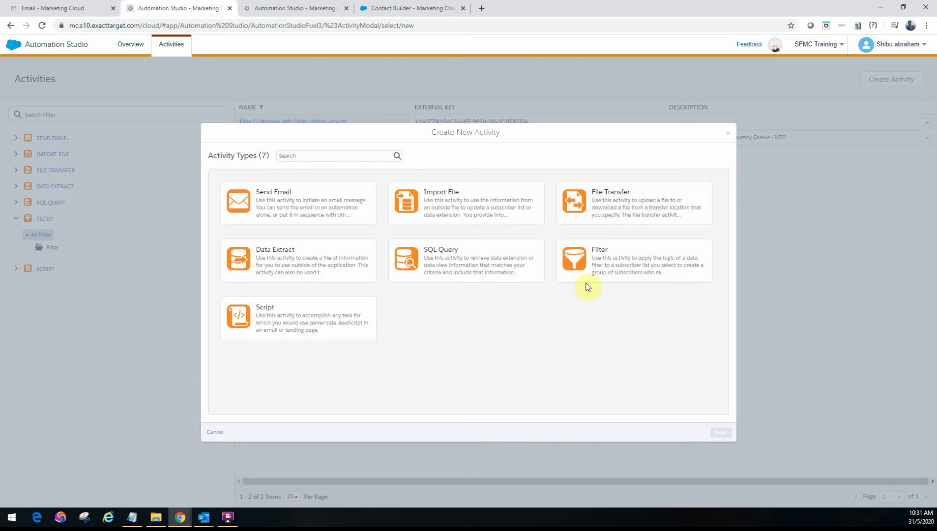
pyautogui.click(632, 267)
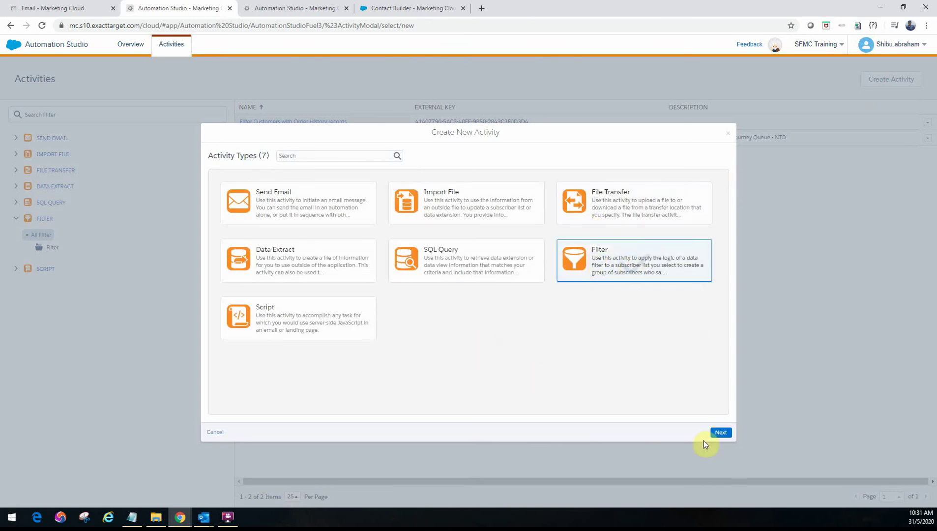
pyautogui.click(721, 433)
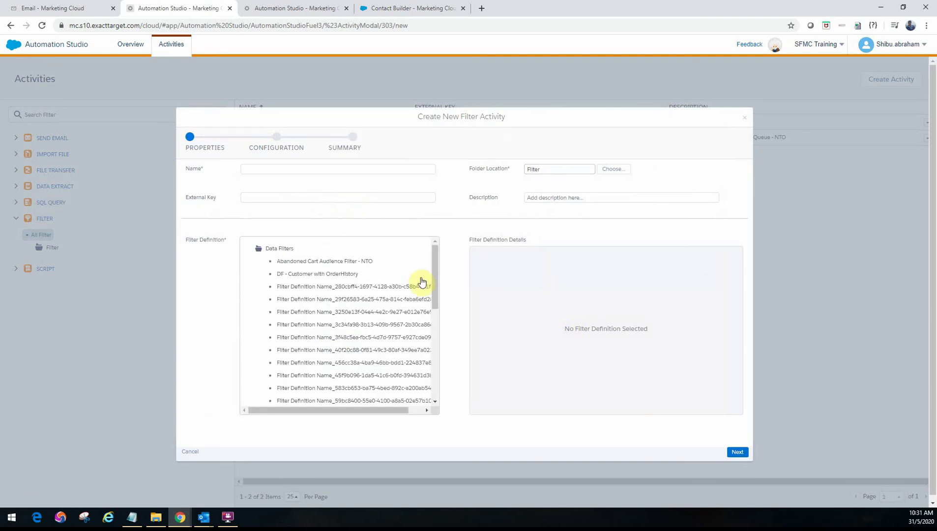
# Step: Compare the filter types of the NTO Male Customer Email Opted In and DF - Customer with OrderHistory filter definitions
pyautogui.moveTo(436, 265); pyautogui.dragTo(432, 364)
pyautogui.click(347, 393)
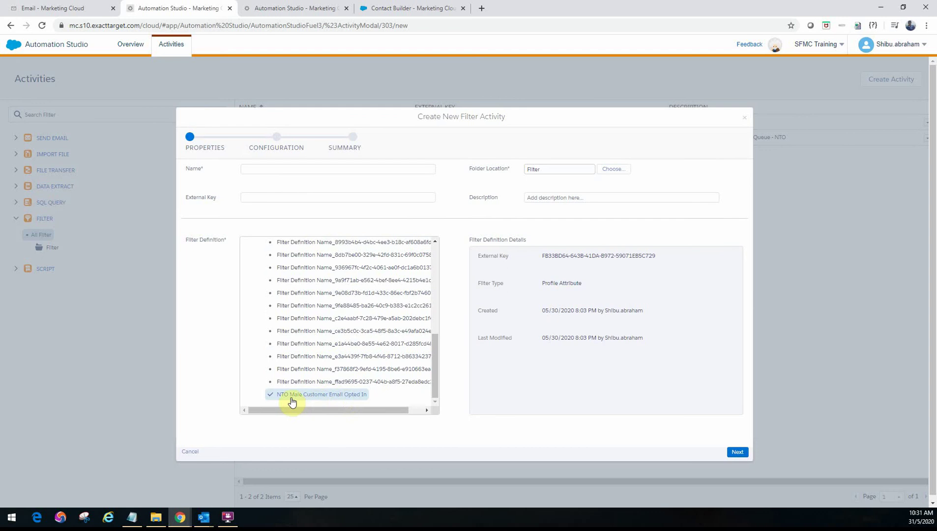
pyautogui.moveTo(541, 289); pyautogui.dragTo(585, 286)
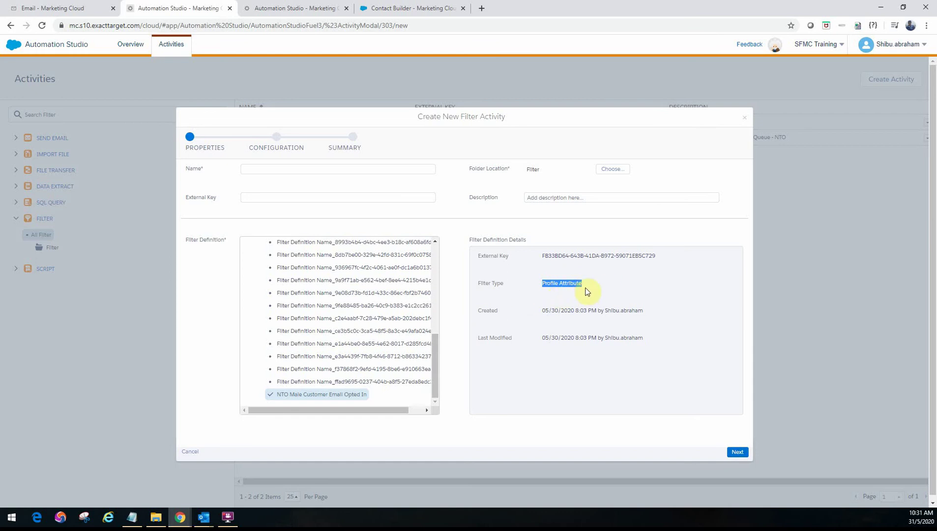
pyautogui.click(435, 350)
pyautogui.moveTo(435, 350); pyautogui.dragTo(438, 244)
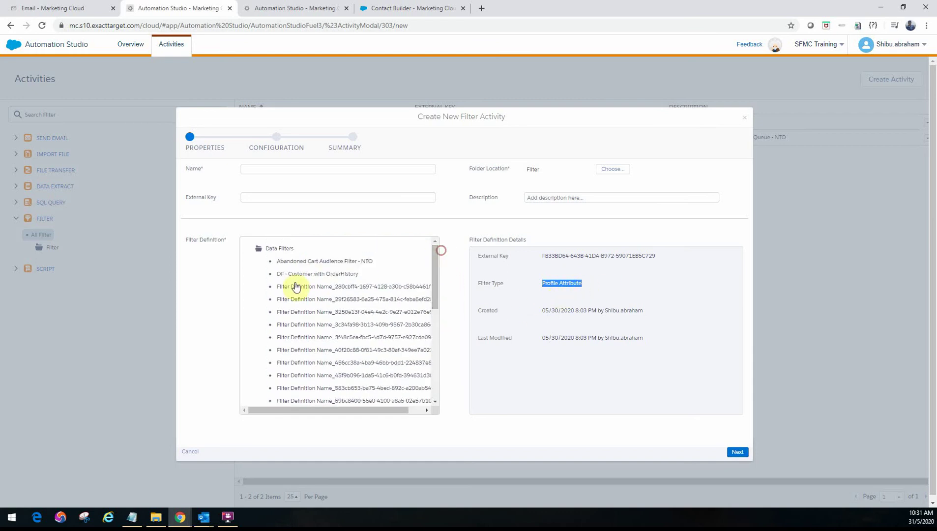
pyautogui.click(313, 271)
pyautogui.click(543, 283)
pyautogui.moveTo(548, 283); pyautogui.dragTo(585, 287)
pyautogui.click(585, 295)
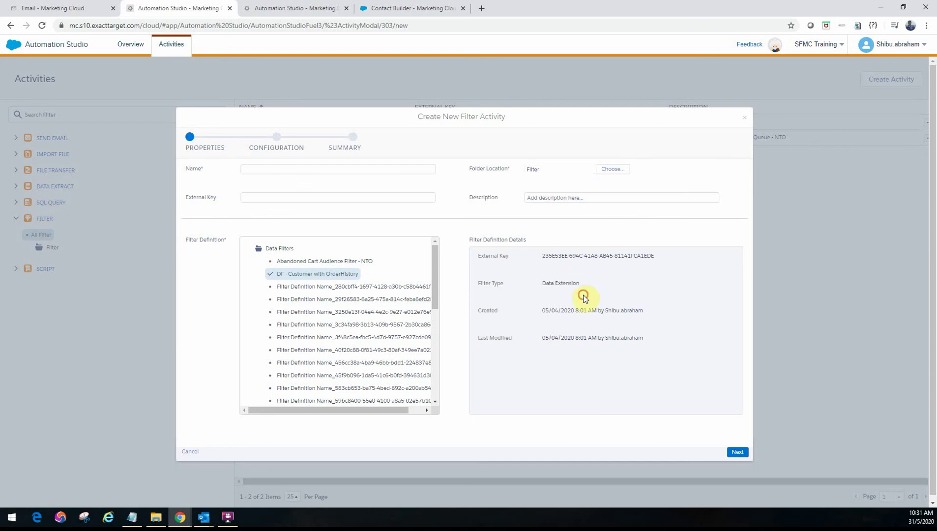
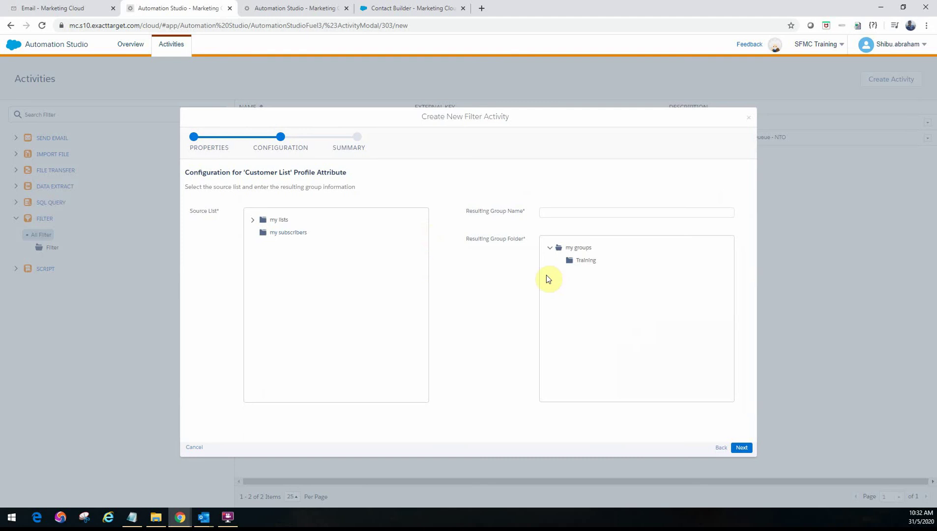
# Step: Select NTO Customer List 1 from the Training folder of my lists as the source list
pyautogui.click(253, 220)
pyautogui.click(290, 233)
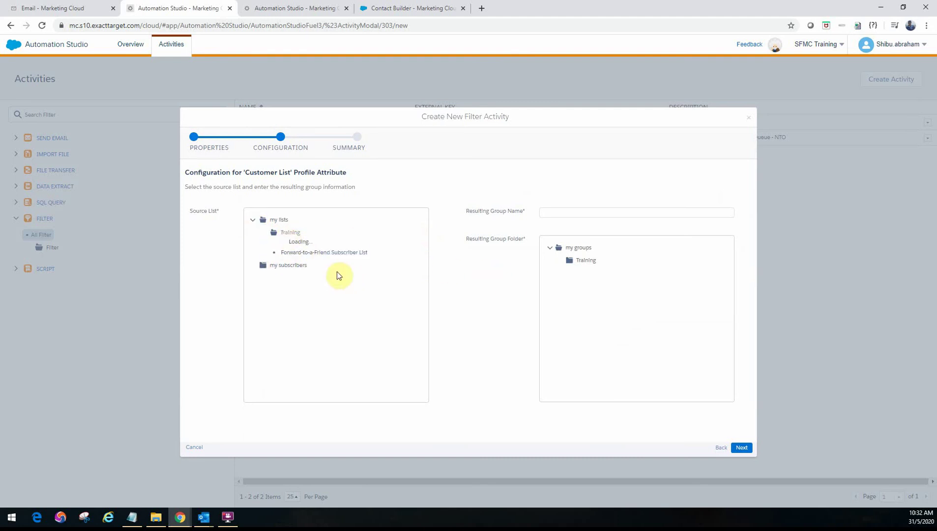
pyautogui.click(322, 246)
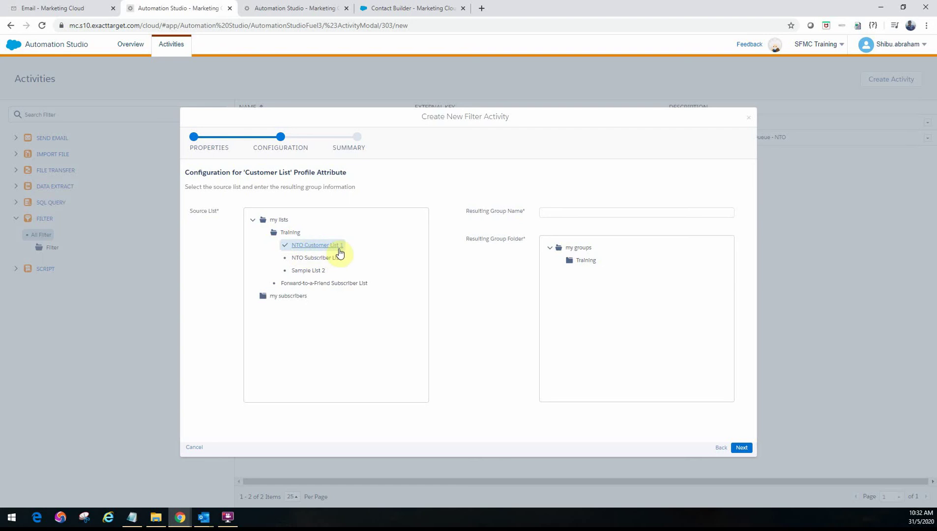
# Step: Name the resulting group "NTO Male EmailOpted In Customers" in the Training group folder and review the activity summary
pyautogui.click(571, 213)
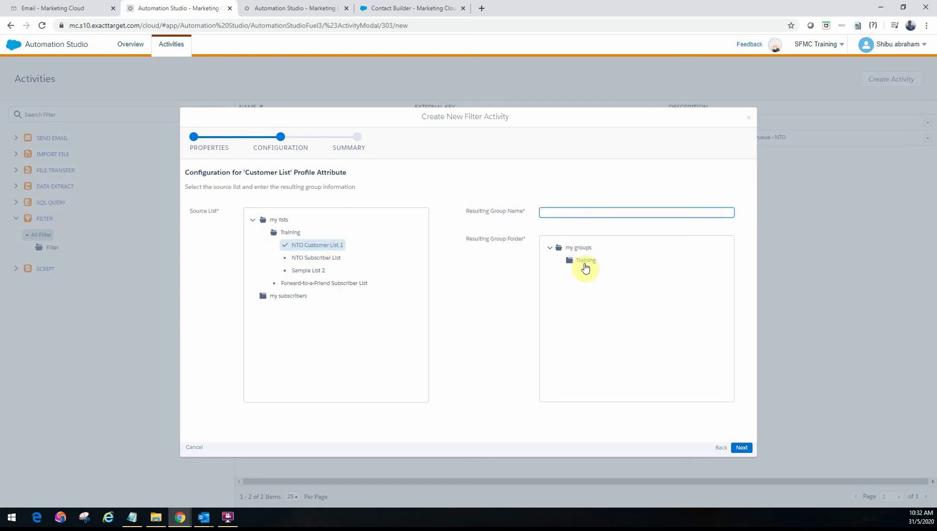
pyautogui.click(585, 263)
pyautogui.click(571, 214)
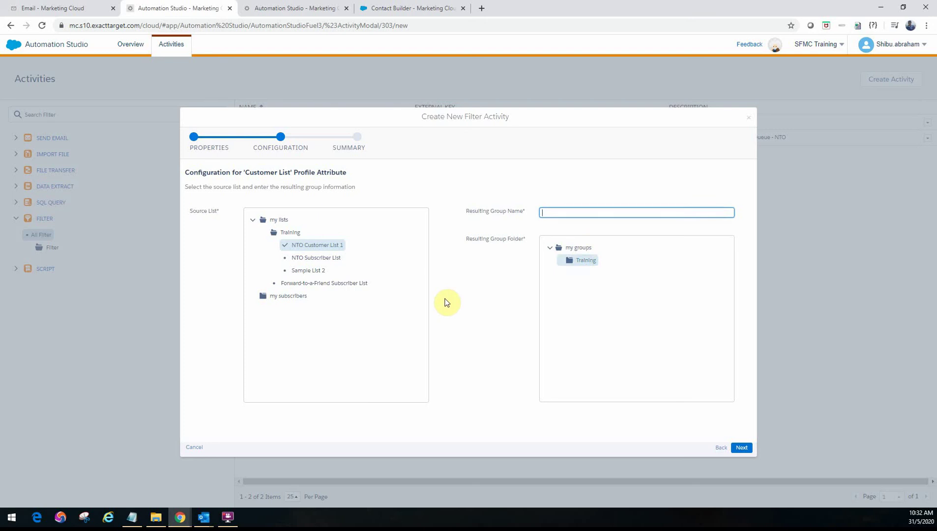
pyautogui.write('NTO Male EmailOpted In Customers')
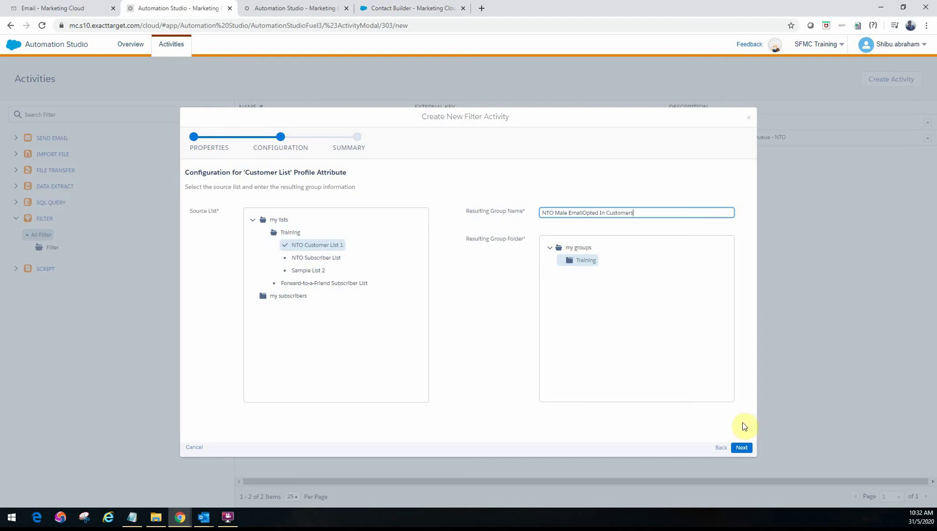
pyautogui.click(741, 447)
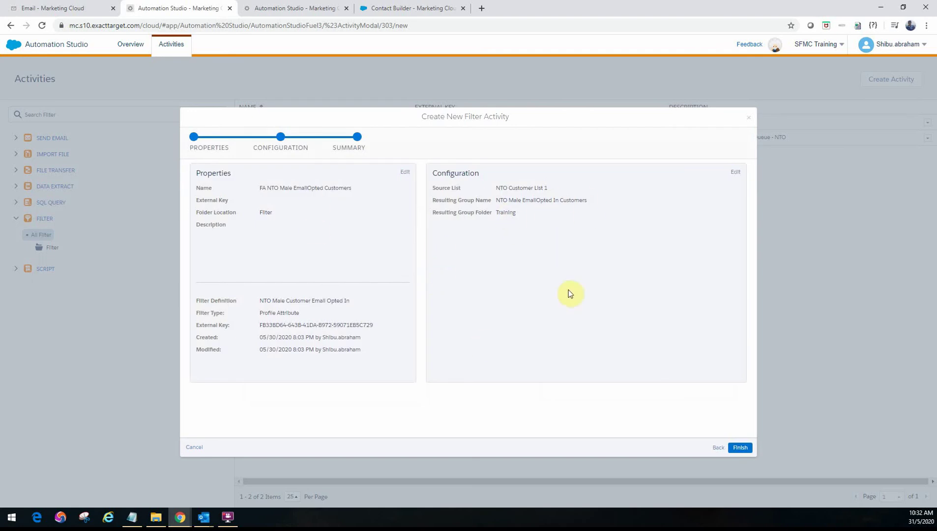
pyautogui.click(718, 447)
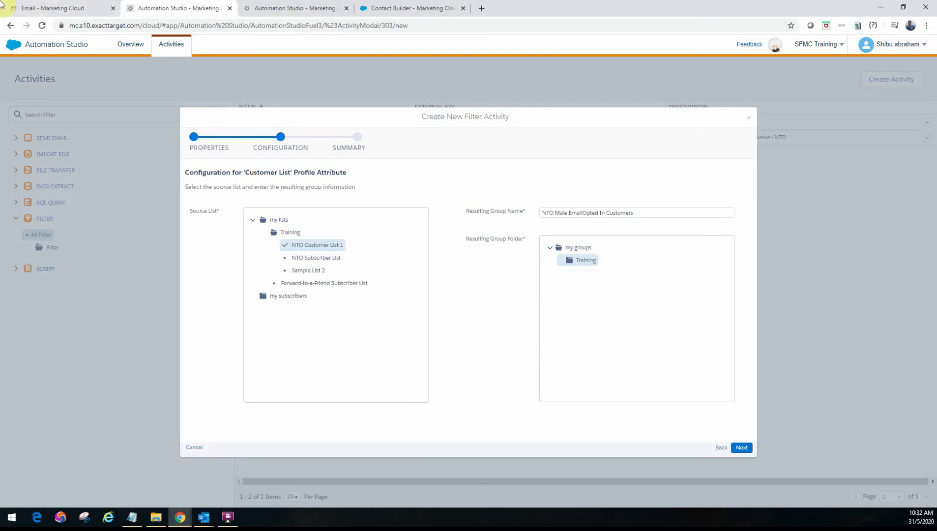
# Step: Return to the filter activity's properties and change its filter definition to DF - Customer with OrderHistory
pyautogui.click(39, 8)
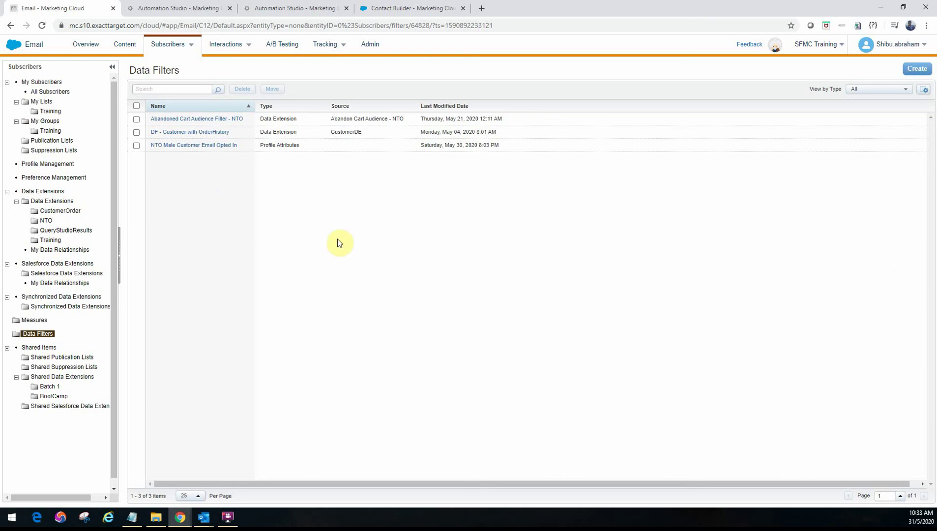
pyautogui.click(170, 9)
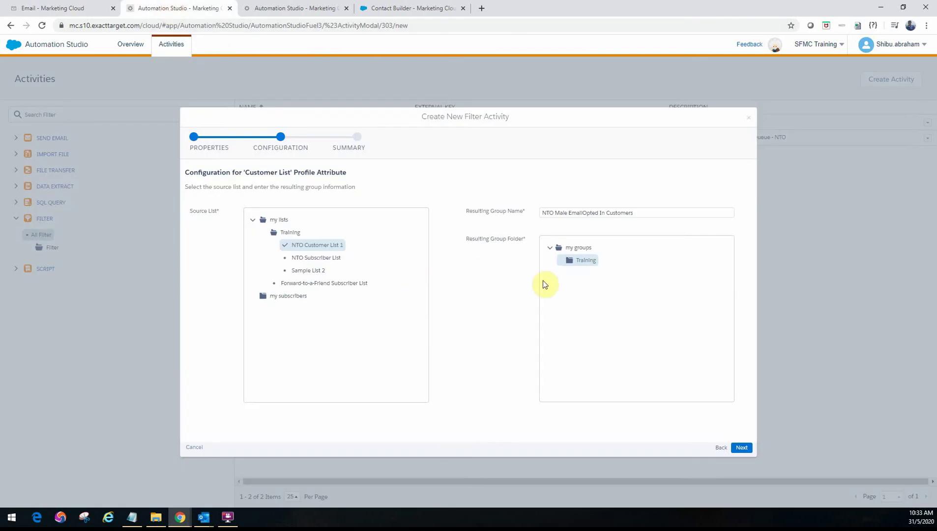
pyautogui.click(719, 449)
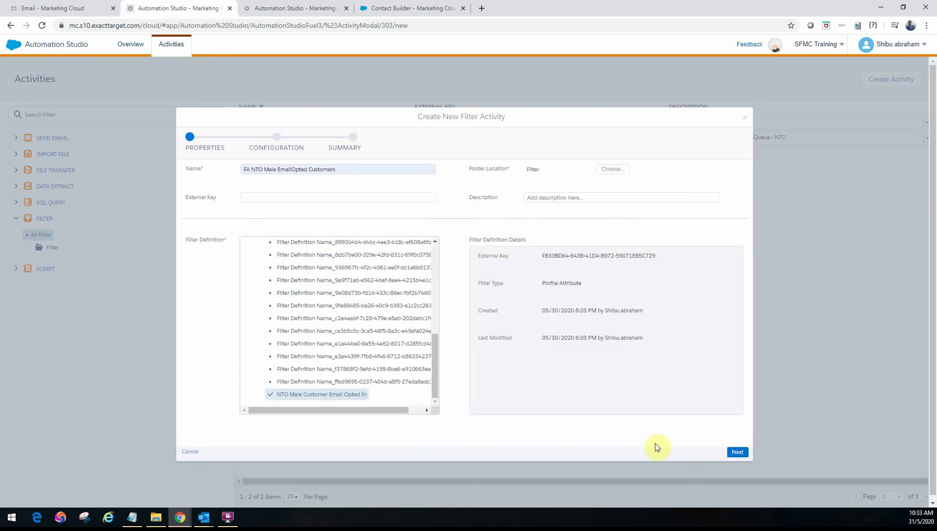
pyautogui.moveTo(434, 376); pyautogui.dragTo(425, 265)
pyautogui.click(324, 273)
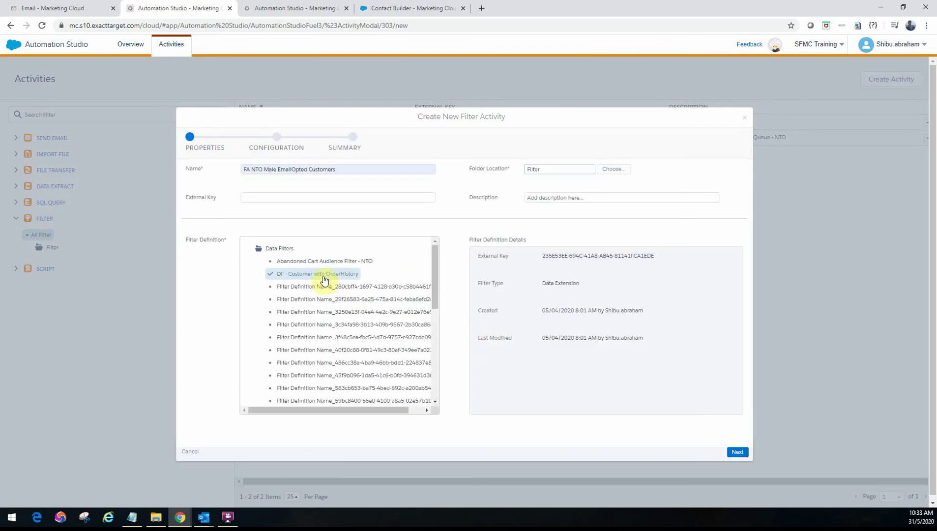
pyautogui.moveTo(539, 288); pyautogui.dragTo(581, 285)
pyautogui.click(585, 384)
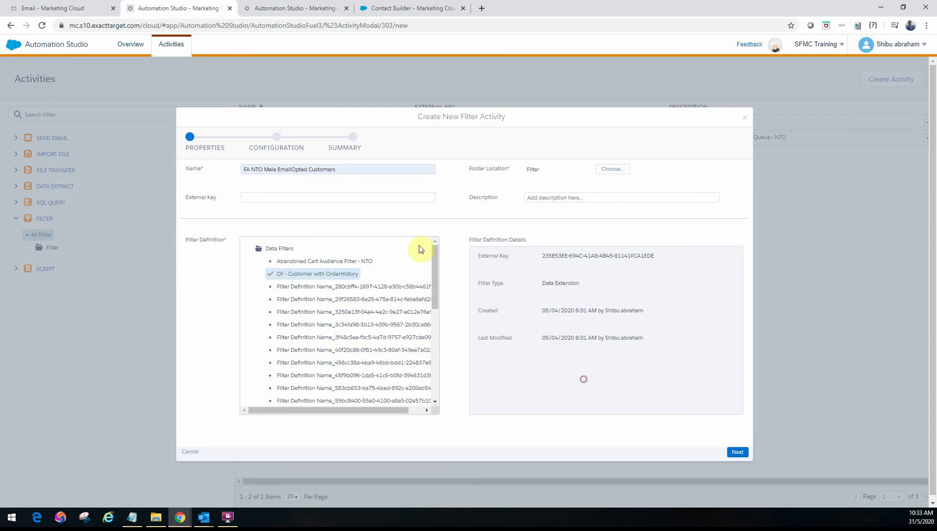
# Step: Rename the filter activity "Ecomm Customers with OrderHistory" and proceed to its configuration
pyautogui.moveTo(394, 170); pyautogui.dragTo(240, 168)
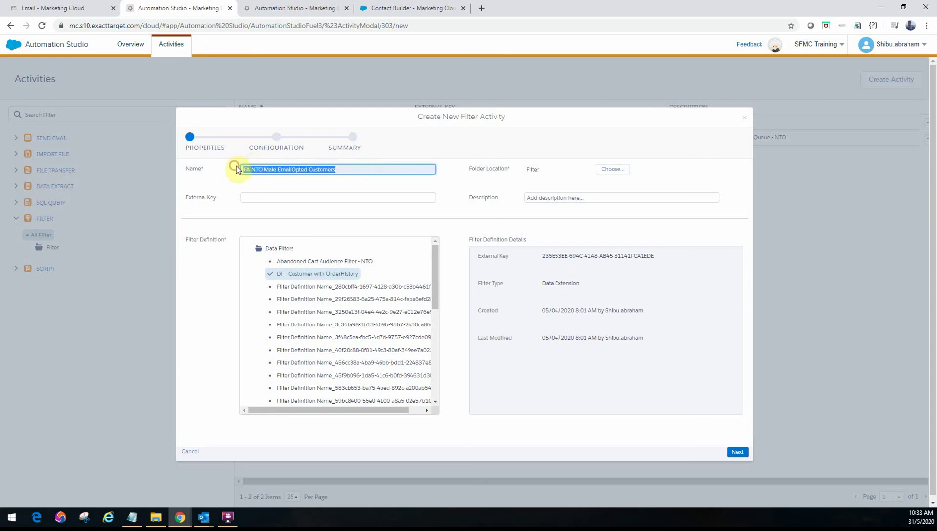
pyautogui.write('E')
pyautogui.click(267, 188)
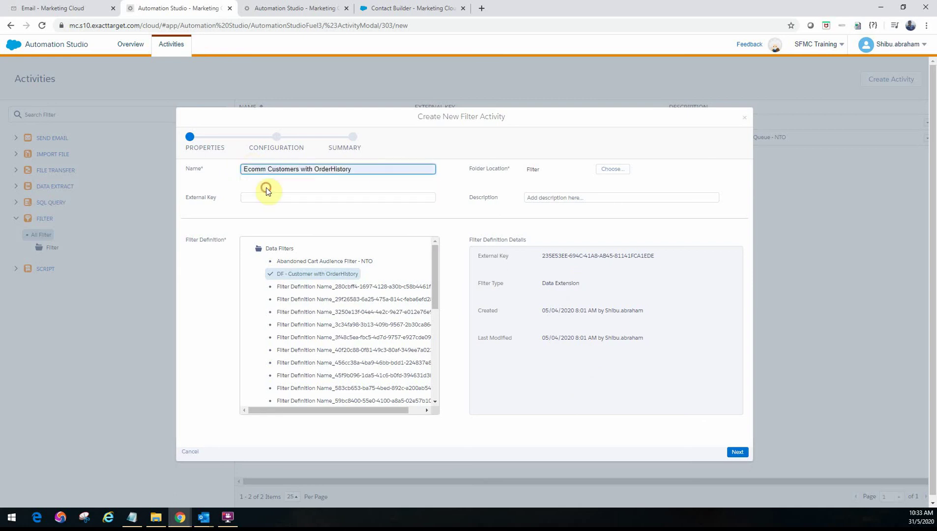
pyautogui.click(735, 454)
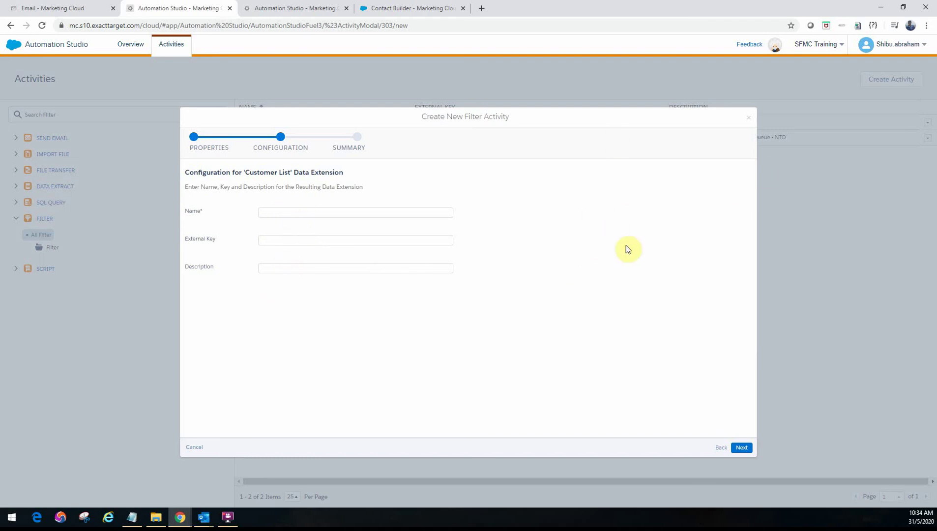
# Step: Copy the name "Customers with Order History Data" from the existing data extension in Contact Builder and try it as the resulting data extension's name
pyautogui.click(294, 211)
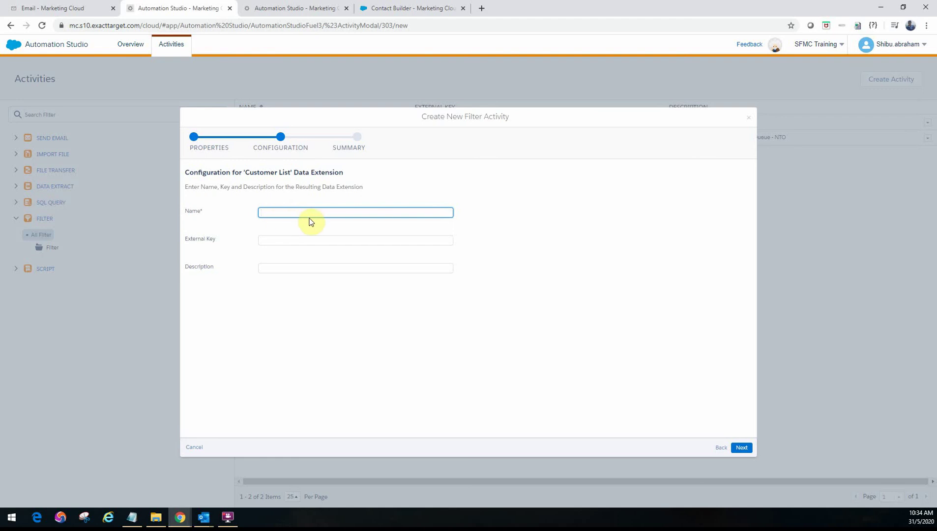
pyautogui.click(399, 9)
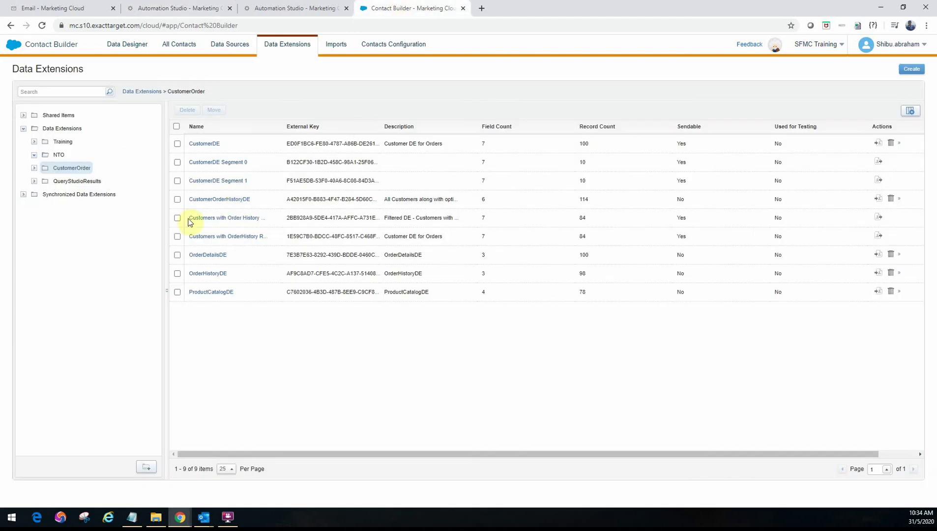
pyautogui.click(232, 220)
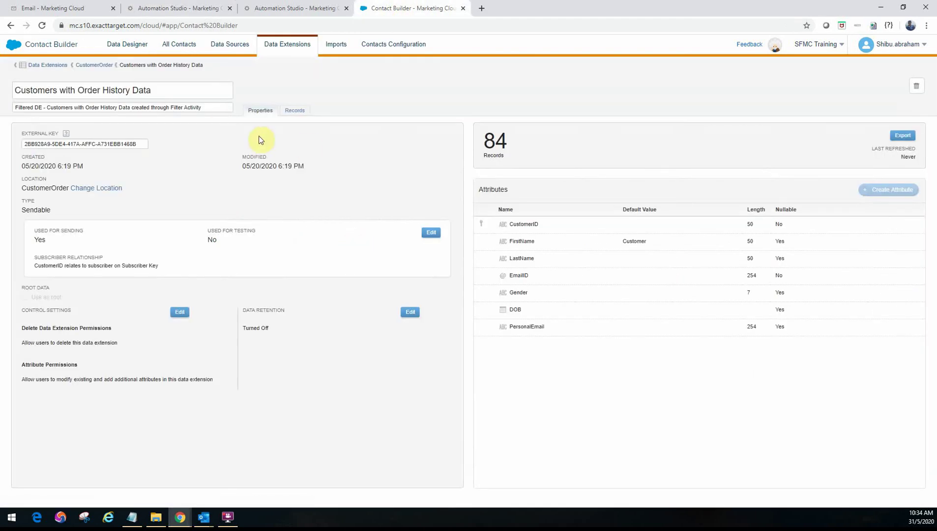
pyautogui.click(156, 90)
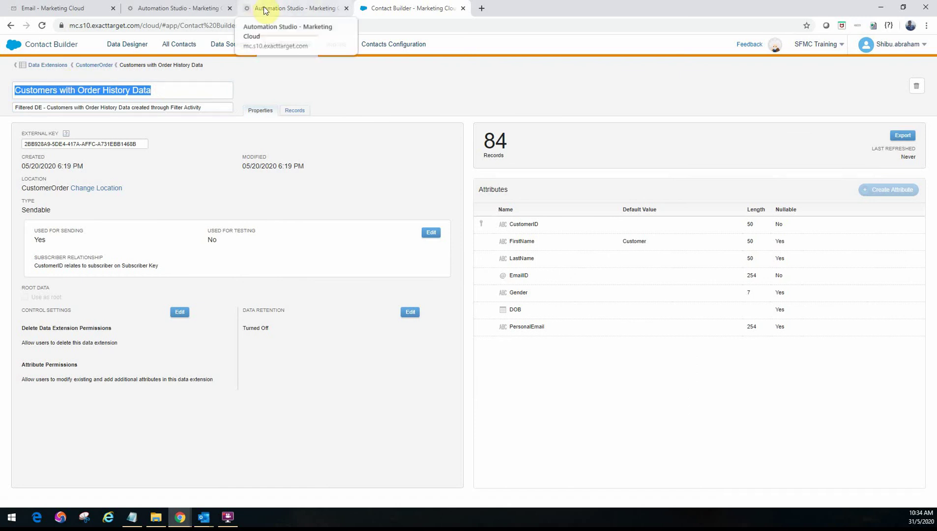
pyautogui.click(175, 10)
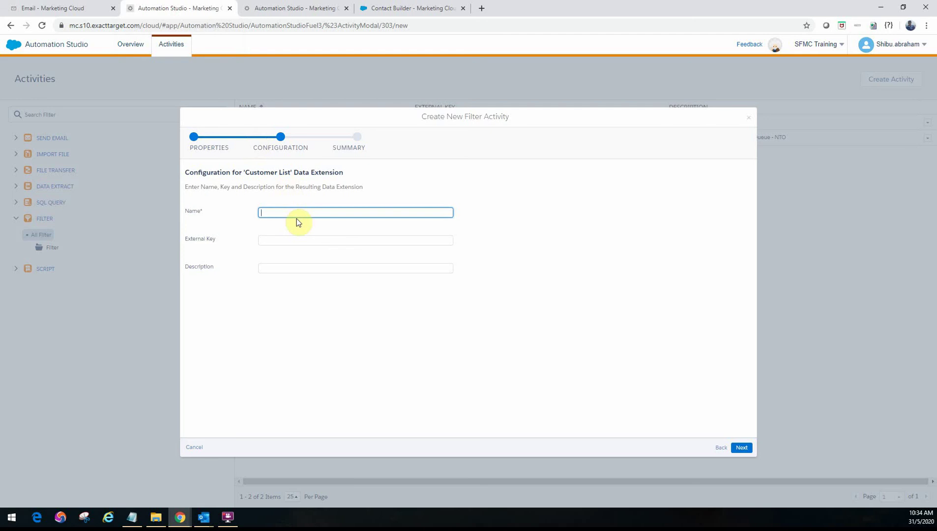
pyautogui.write('Customers with Order History Data')
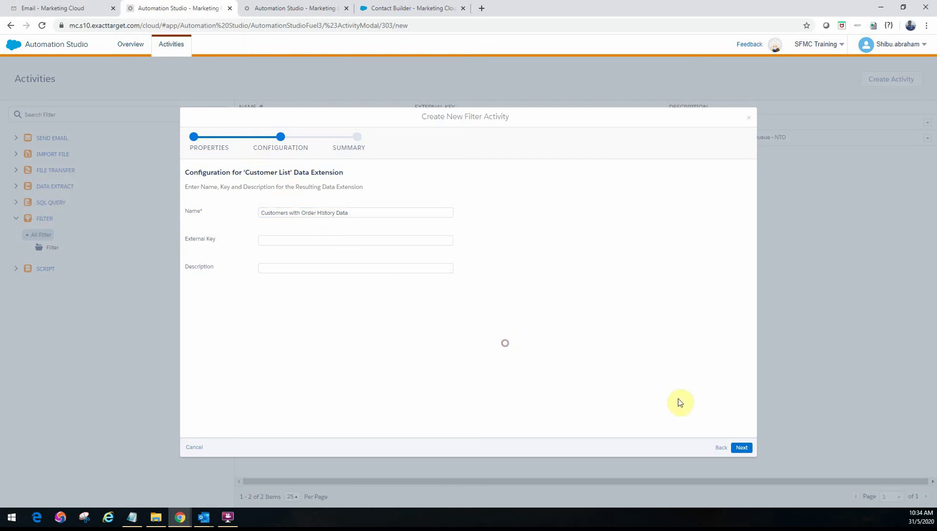
pyautogui.click(742, 447)
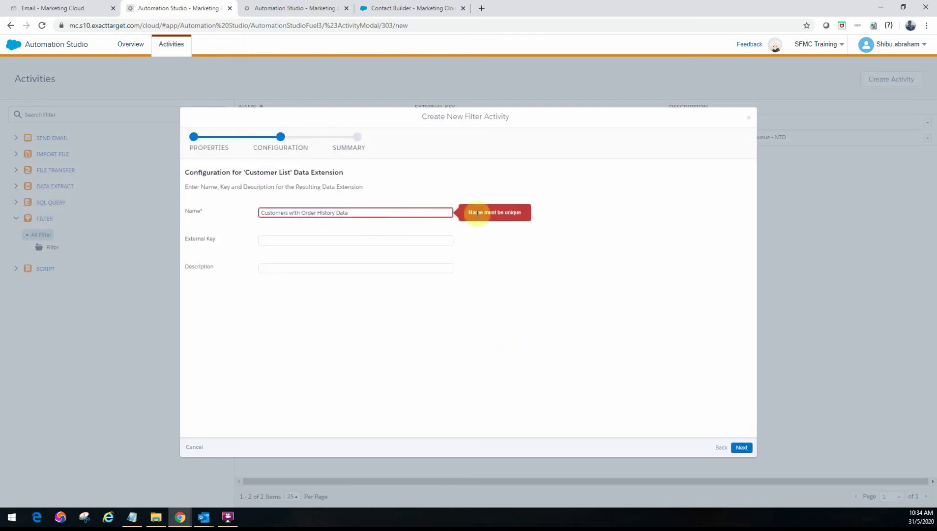
# Step: Shorten the resulting data extension's name to "Customers with Order History"
pyautogui.moveTo(387, 213); pyautogui.dragTo(190, 213)
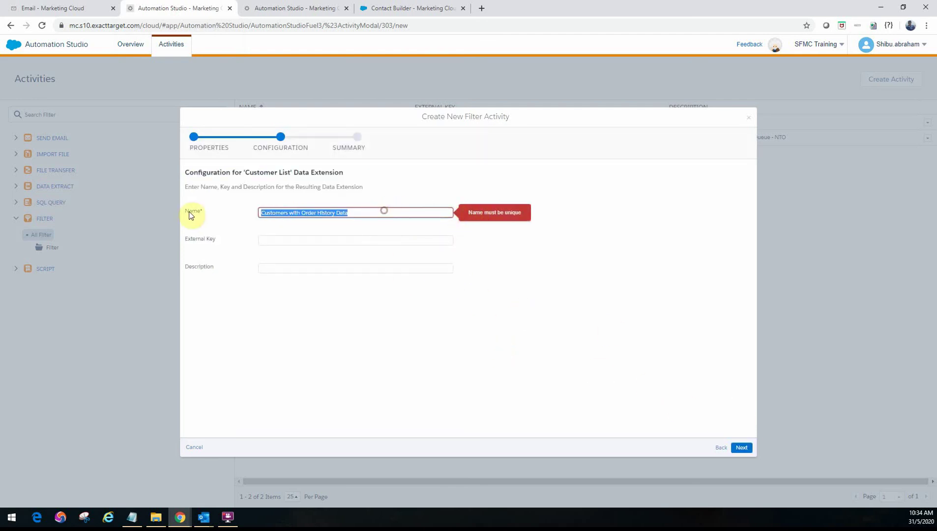
pyautogui.click(360, 212)
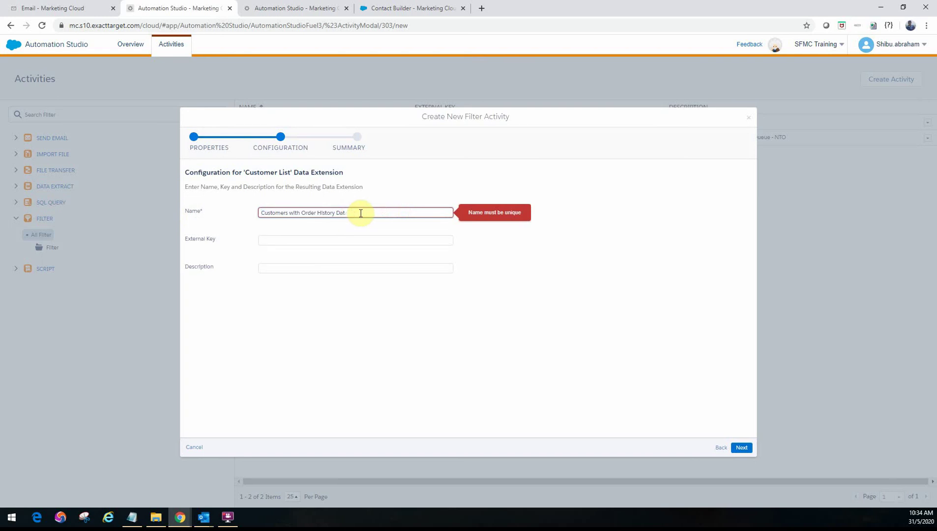
pyautogui.press('BackSpace')
pyautogui.press('BackSpace')
pyautogui.press('BackSpace')
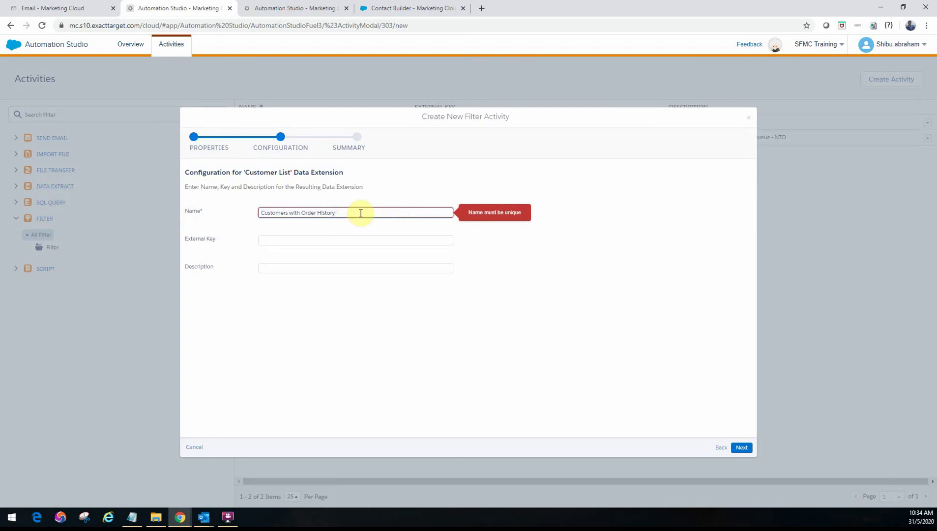
# Step: Copy the existing data extension's external key from Contact Builder and try to use it as the resulting data extension's external key
pyautogui.click(387, 8)
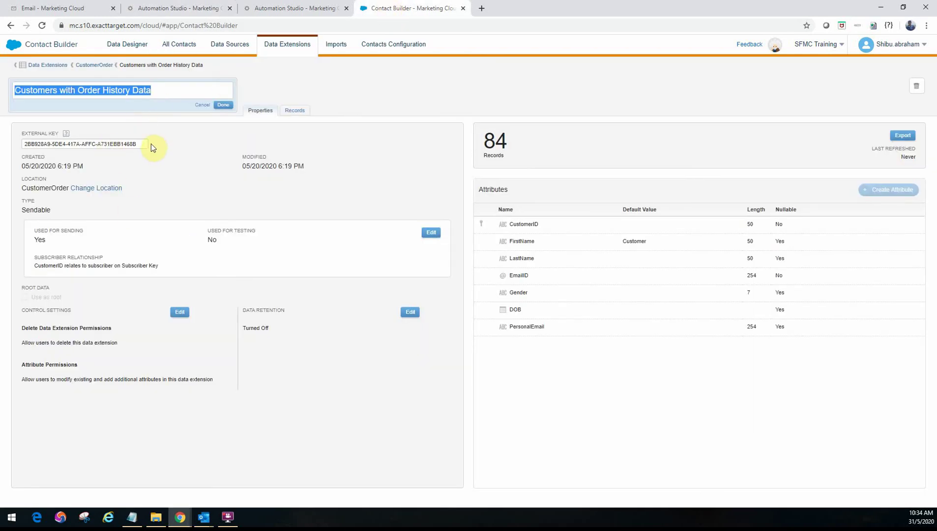
pyautogui.moveTo(149, 144); pyautogui.dragTo(4, 151)
pyautogui.hotkey('ctrl', 'c')
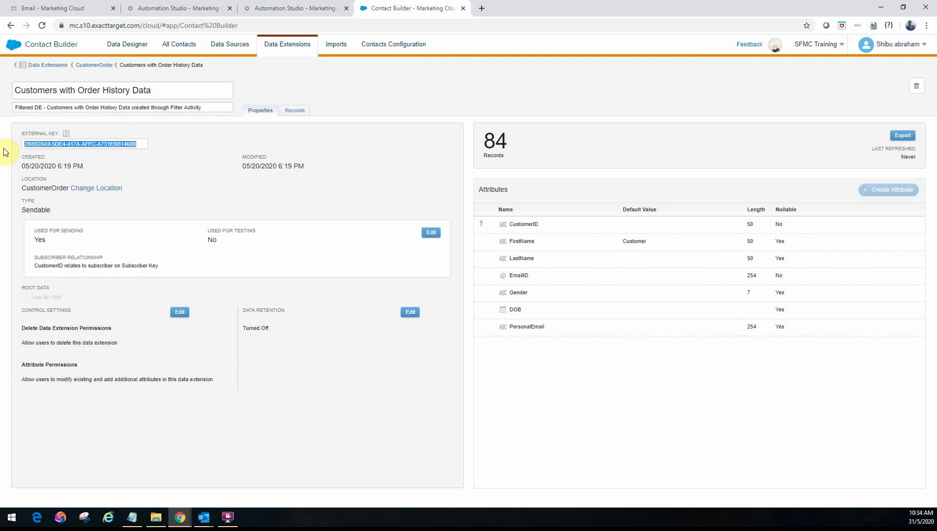
pyautogui.click(155, 8)
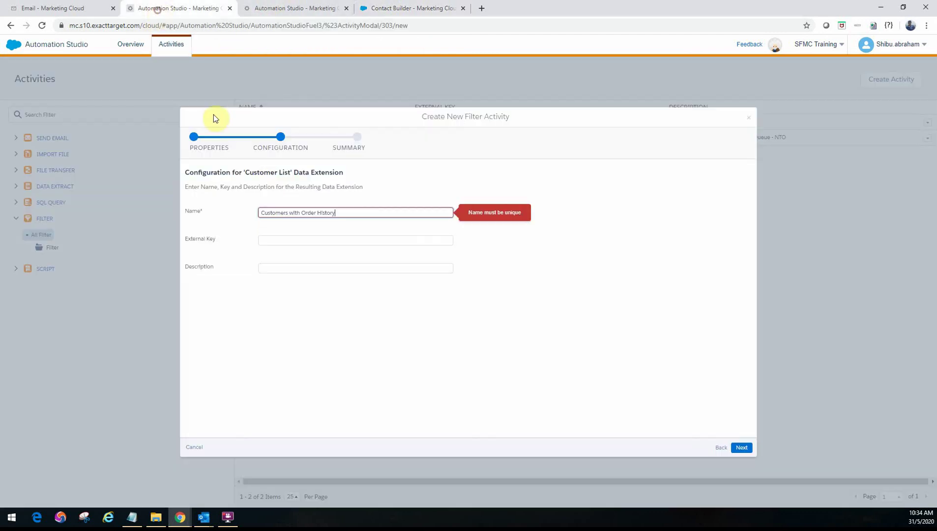
pyautogui.click(286, 243)
pyautogui.hotkey('ctrl', 'v')
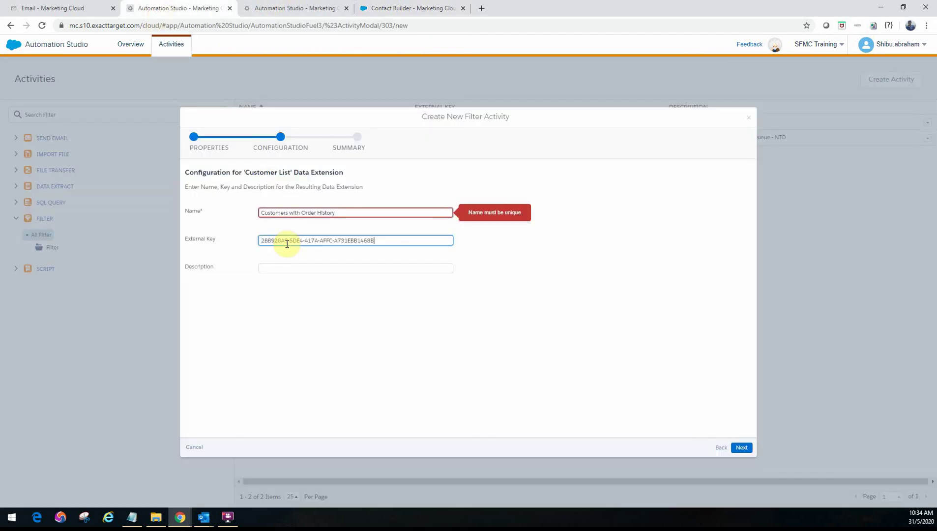
pyautogui.click(741, 447)
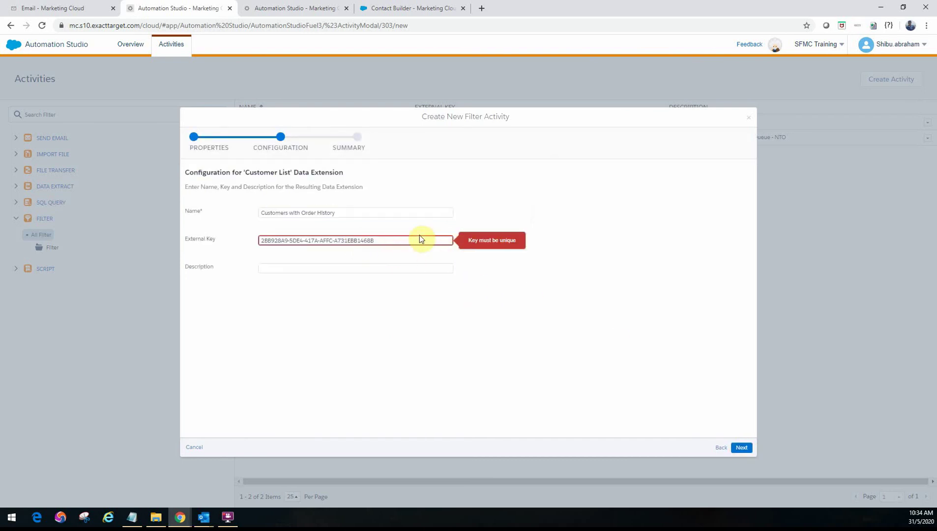
# Step: Clear the external key to proceed to the summary, and discard the unsaved filter activity
pyautogui.moveTo(385, 241); pyautogui.dragTo(241, 233)
pyautogui.press('BackSpace')
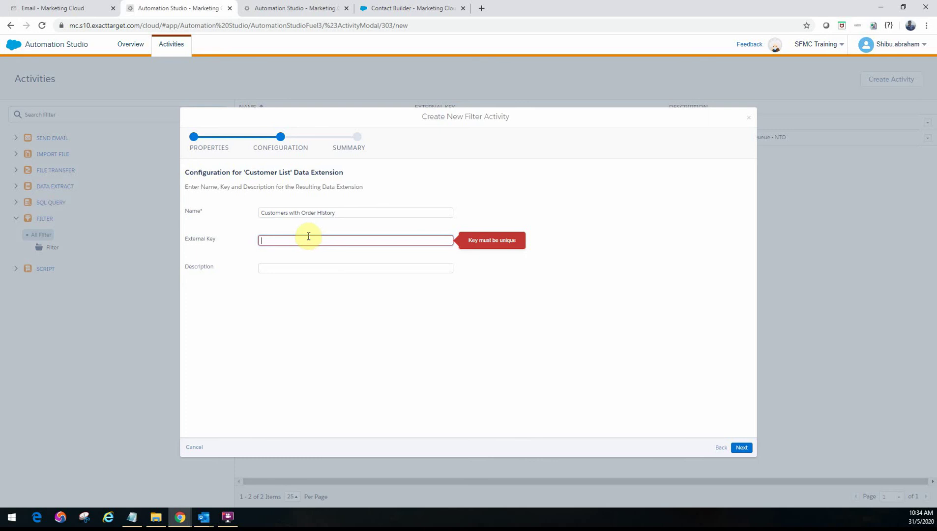
pyautogui.click(346, 213)
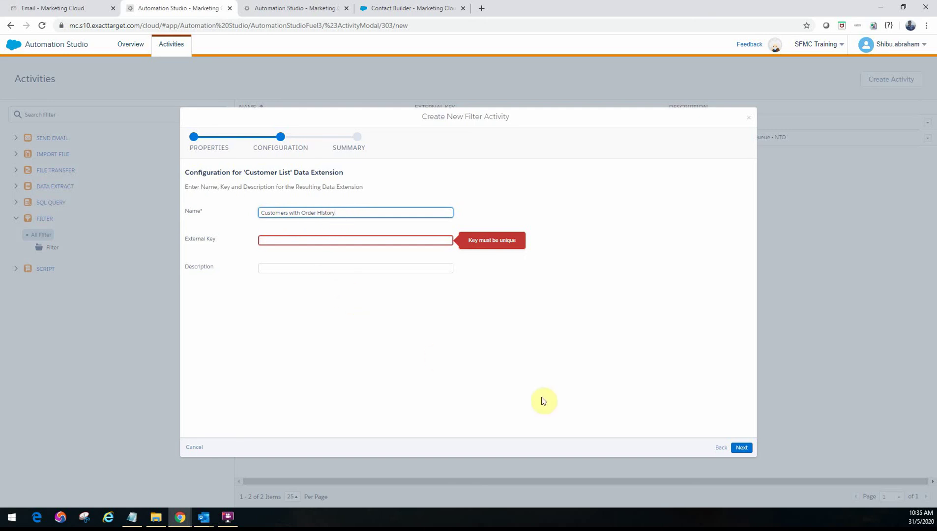
pyautogui.click(741, 447)
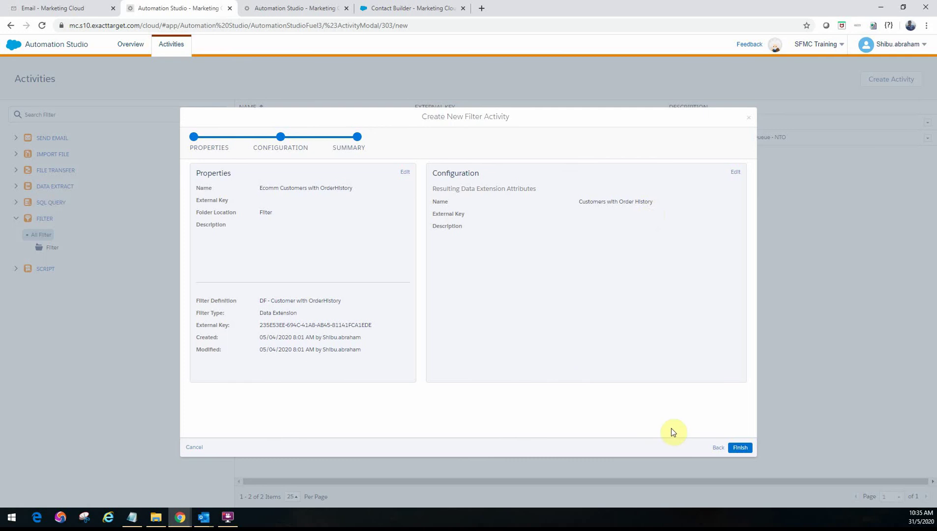
pyautogui.click(197, 450)
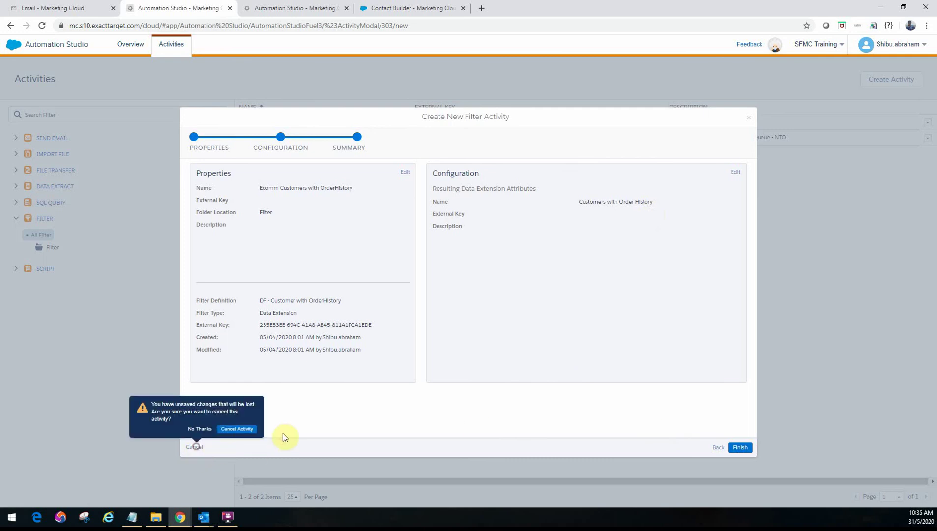
pyautogui.click(245, 435)
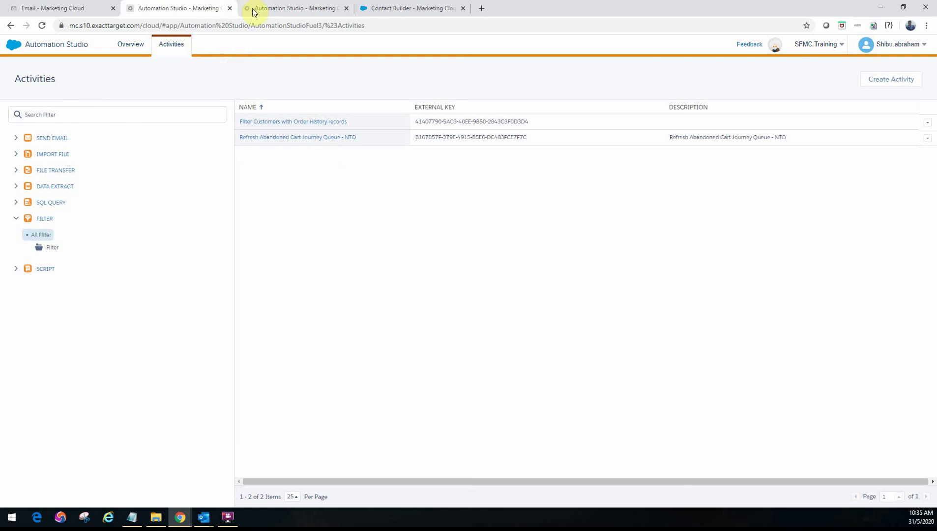
# Step: Open the filter activity in the "Filter Customer DE based on Order History Records" automation and examine its filter definition and filter type
pyautogui.click(268, 8)
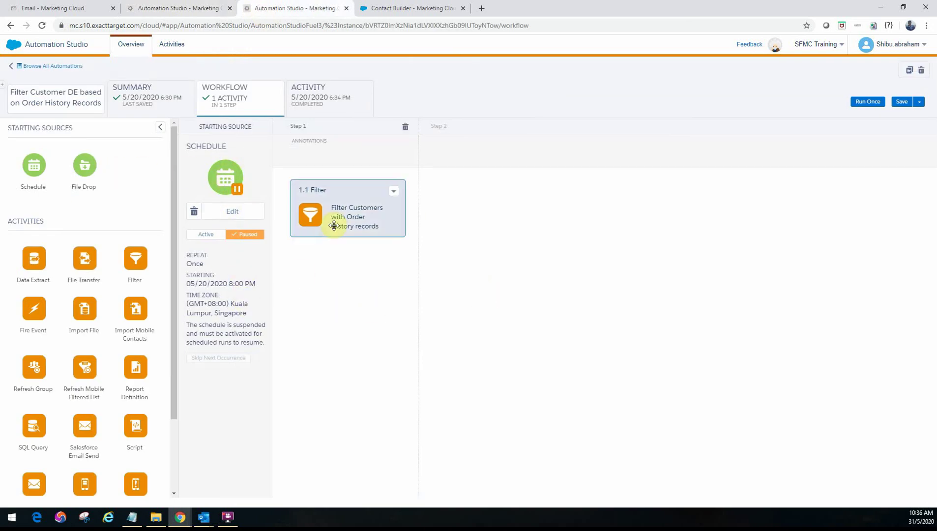
pyautogui.click(393, 192)
pyautogui.click(407, 217)
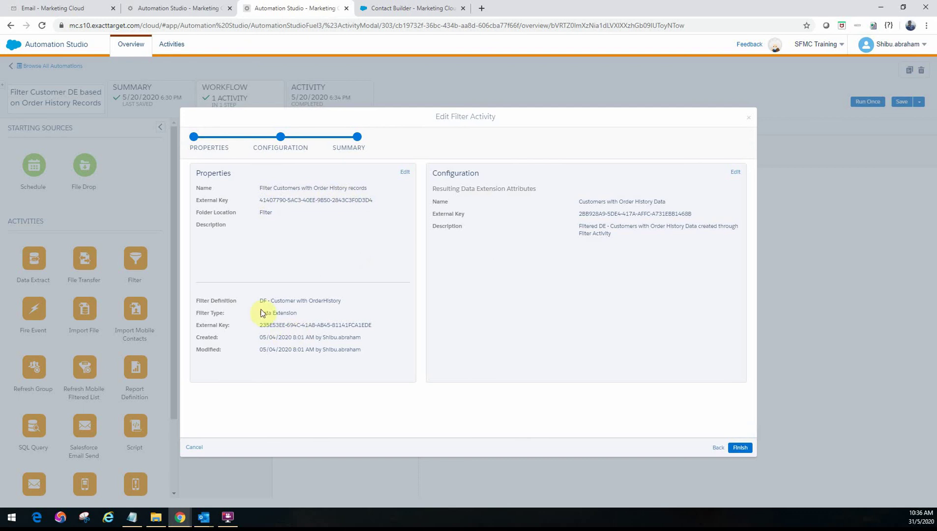
pyautogui.moveTo(260, 302); pyautogui.dragTo(346, 303)
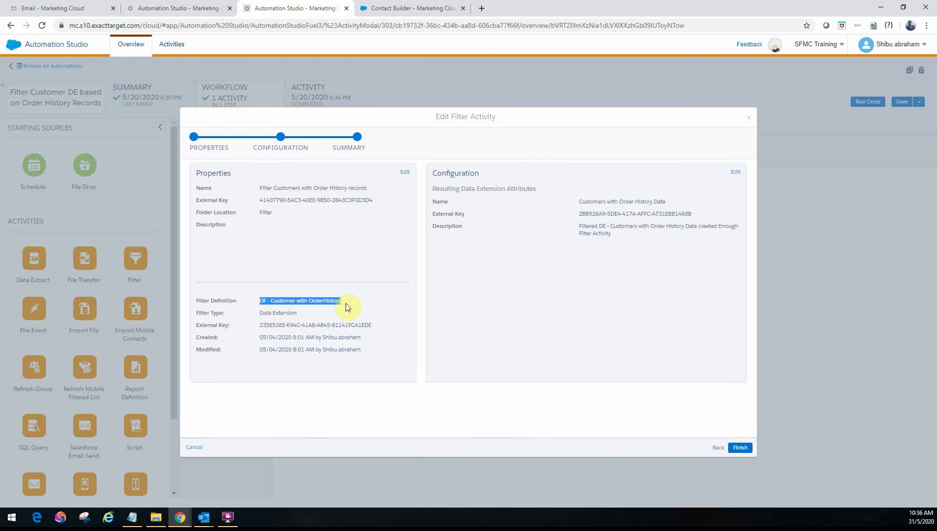
pyautogui.click(295, 313)
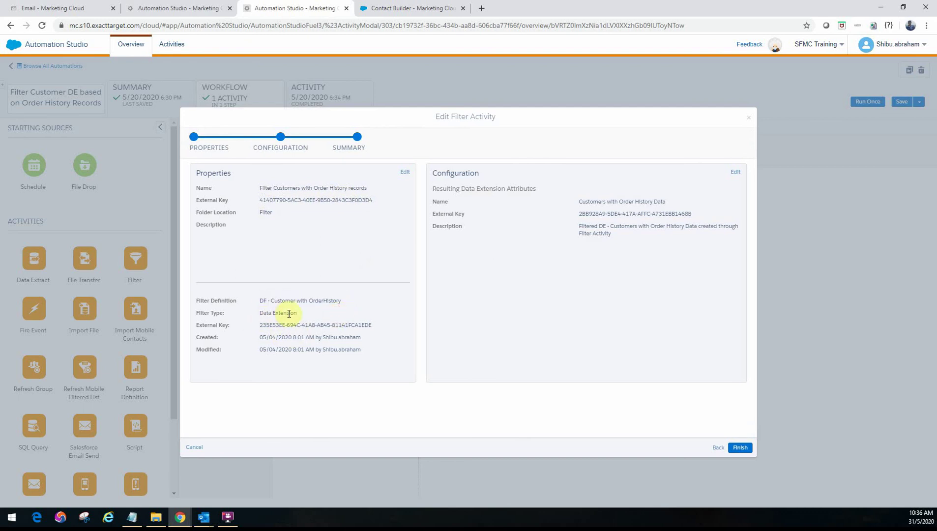
pyautogui.moveTo(274, 316); pyautogui.dragTo(261, 318)
pyautogui.click(358, 396)
# Step: Examine the name and external key of the filter activity's resulting data extension, and close the activity without saving
pyautogui.moveTo(579, 202); pyautogui.dragTo(666, 202)
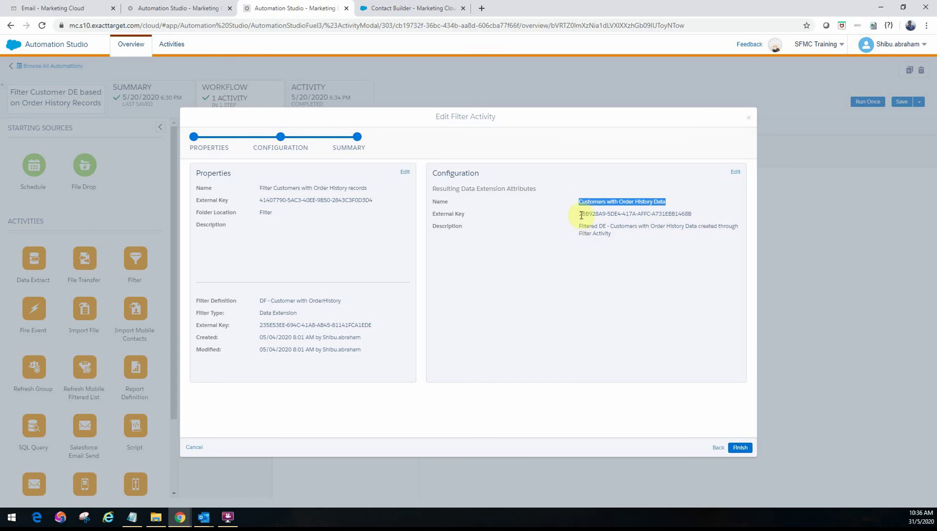
pyautogui.moveTo(580, 215); pyautogui.dragTo(691, 212)
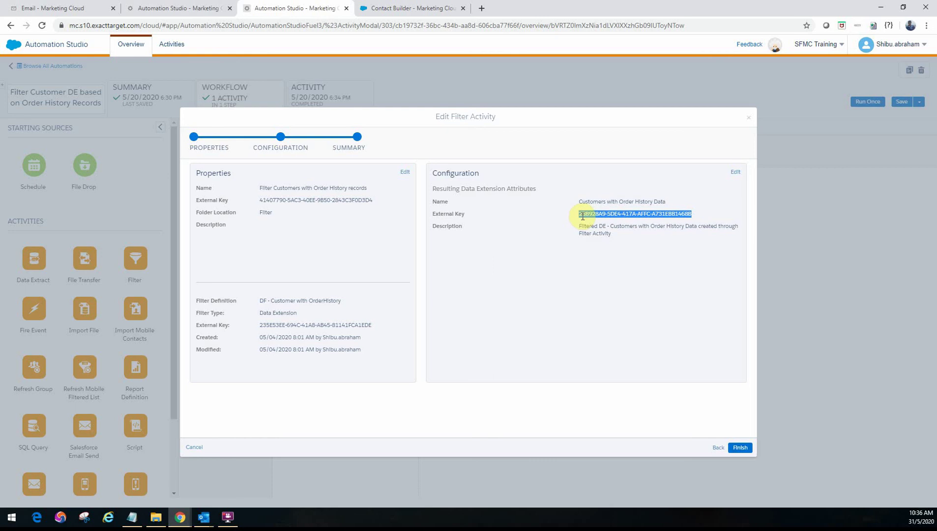
pyautogui.click(603, 203)
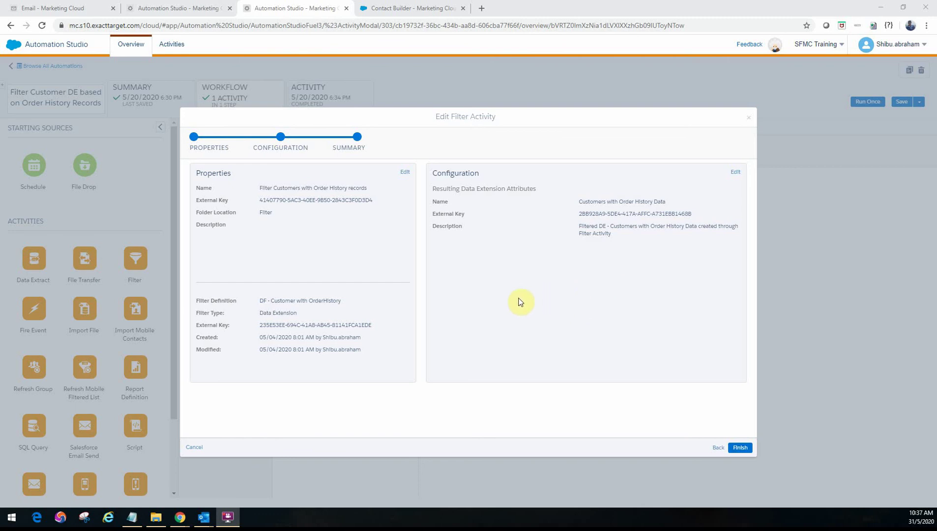
pyautogui.click(195, 447)
pyautogui.click(237, 429)
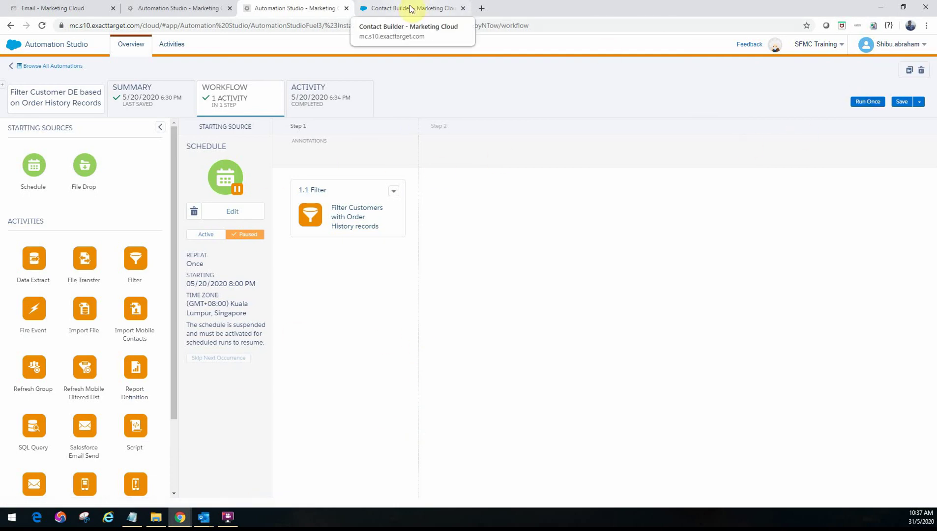
# Step: Check the automation's run log against the filtered data extension in Contact Builder, and return to the automation's workflow
pyautogui.click(312, 104)
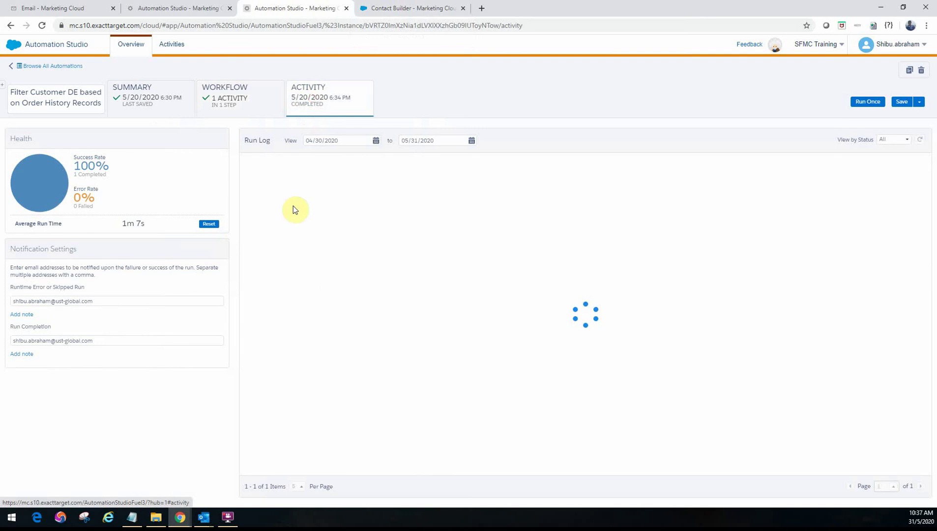
pyautogui.click(396, 8)
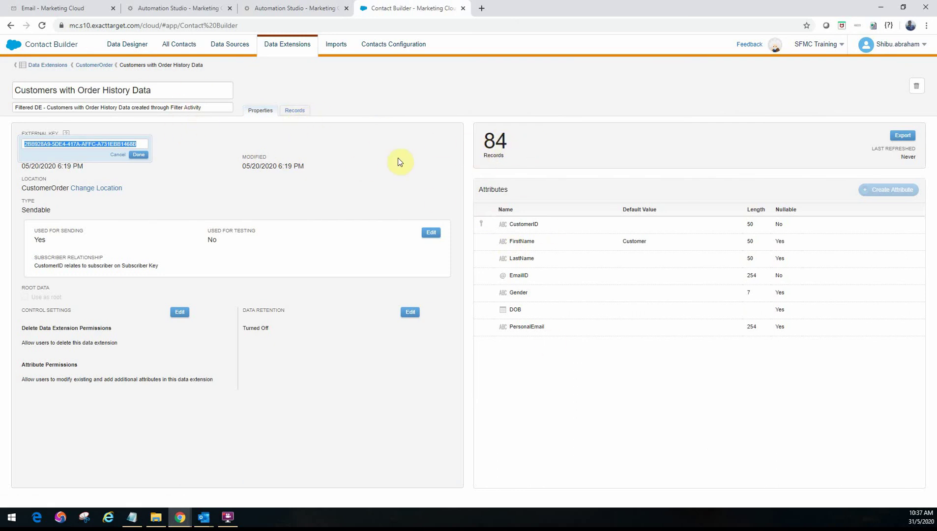
pyautogui.click(290, 8)
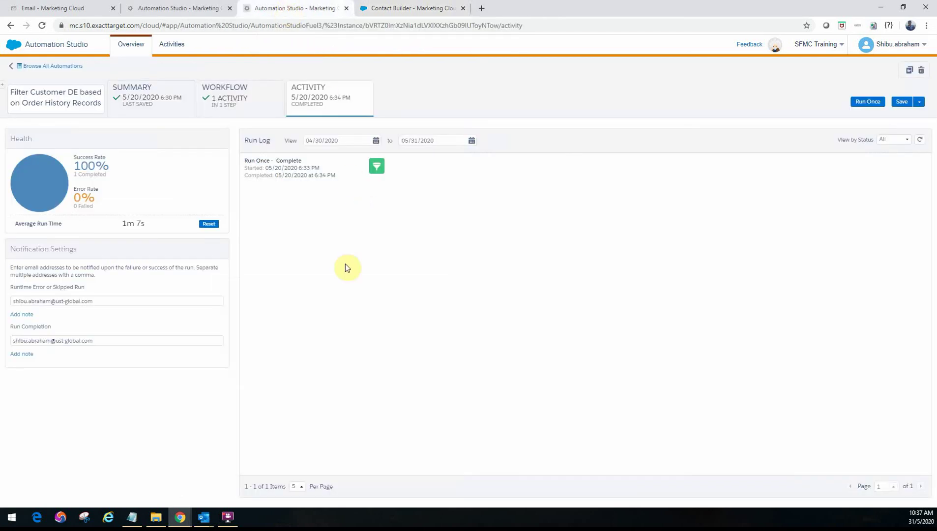
pyautogui.click(243, 112)
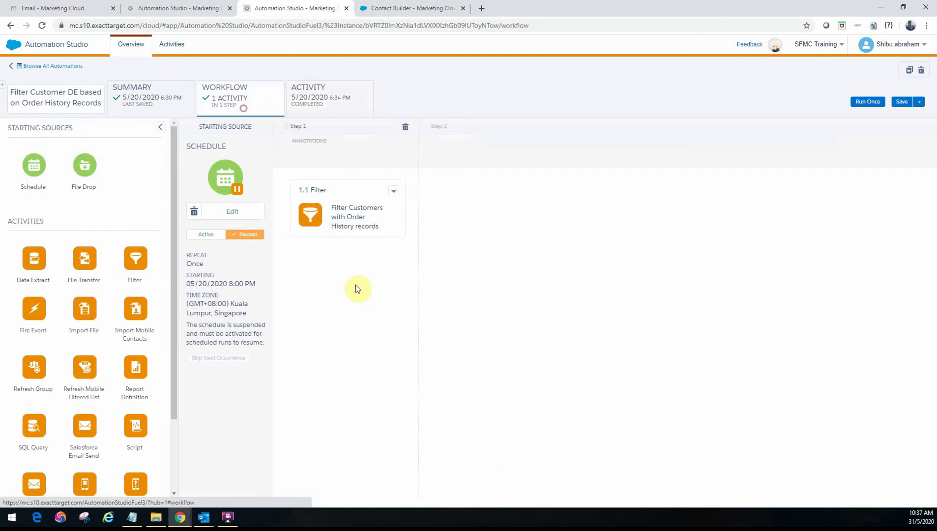